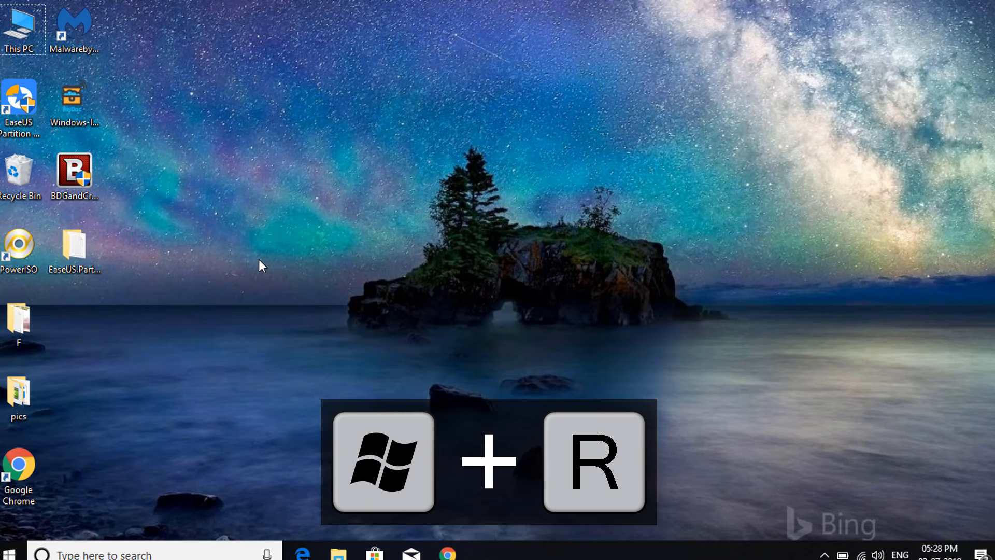
Step: Launch Computer Management by running compmgmt.msc
key("super+r")
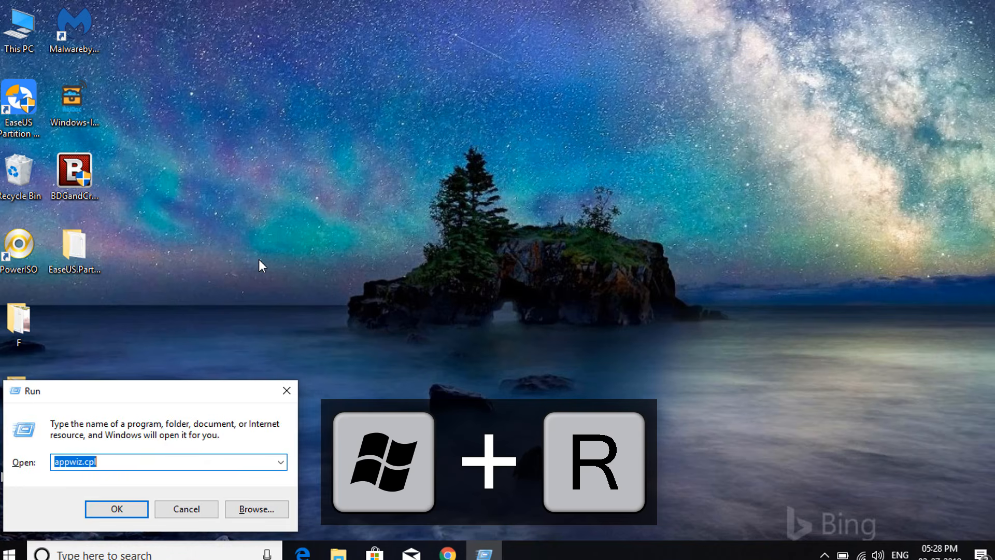
type("com")
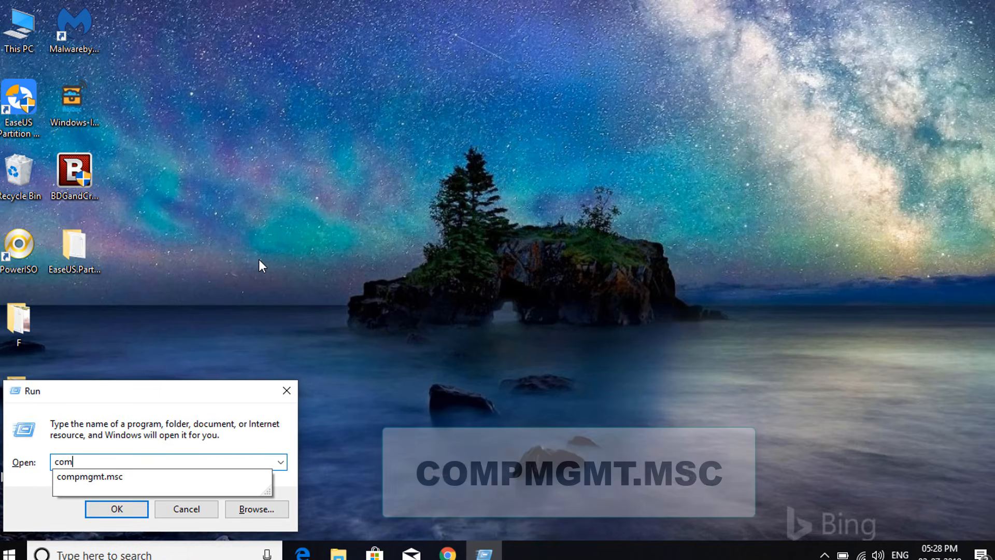
key("Down")
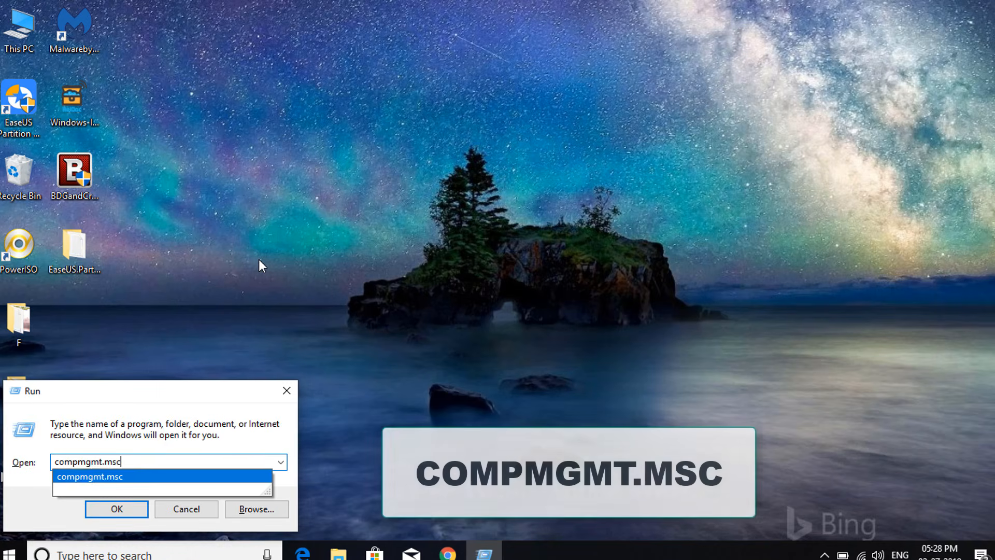
key("Return")
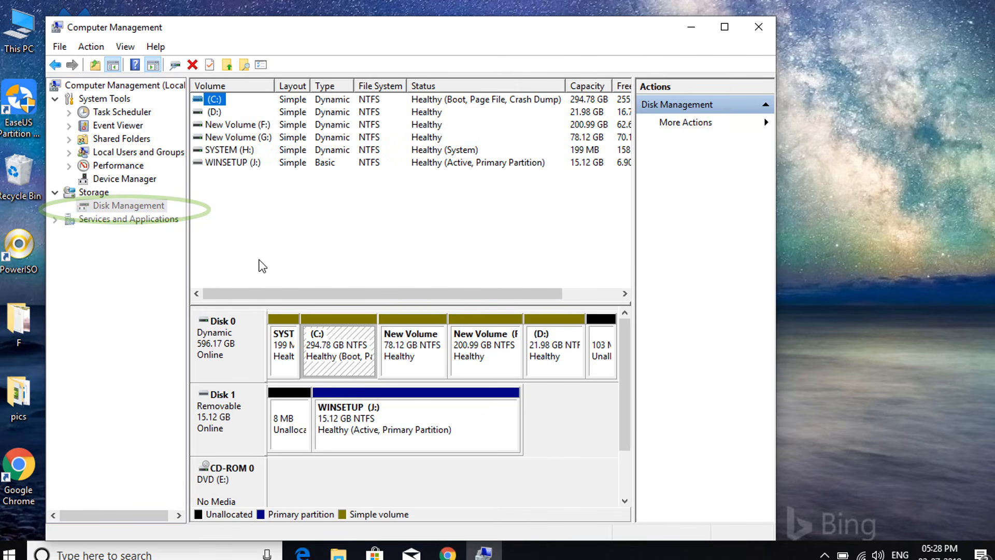
Step: Check the partition style of Disk 0 in its volume properties, and close Computer Management
left_click(259, 260)
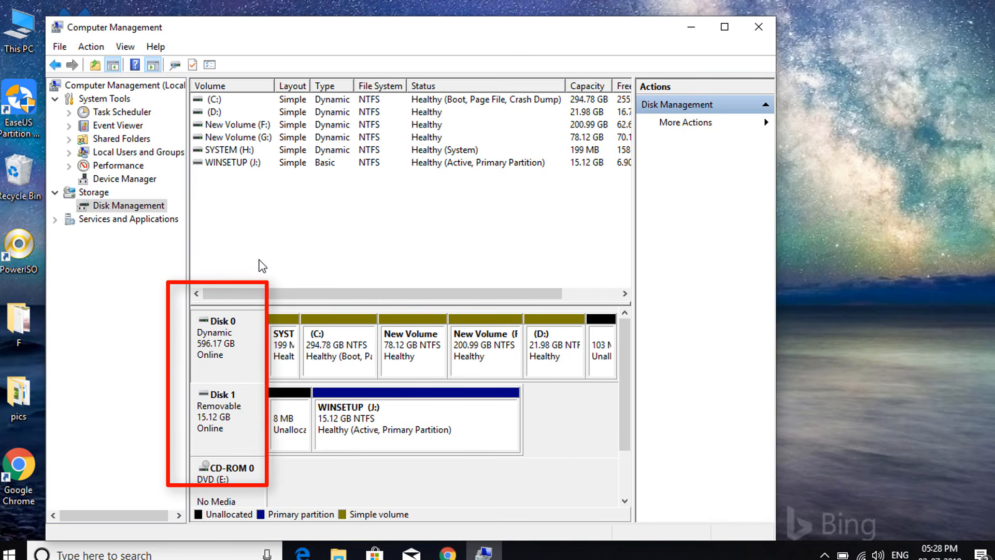
key("shift+F10")
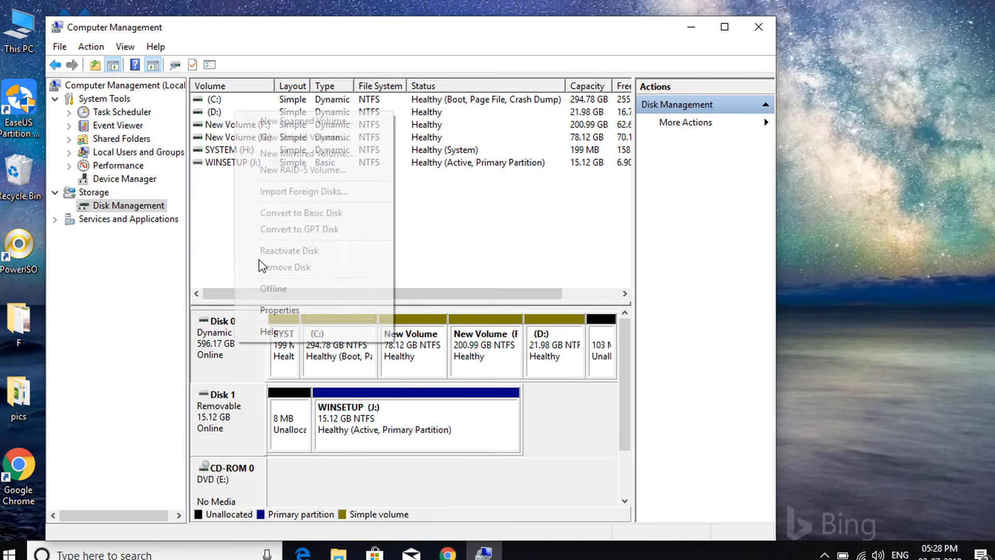
key("Up")
key("Up")
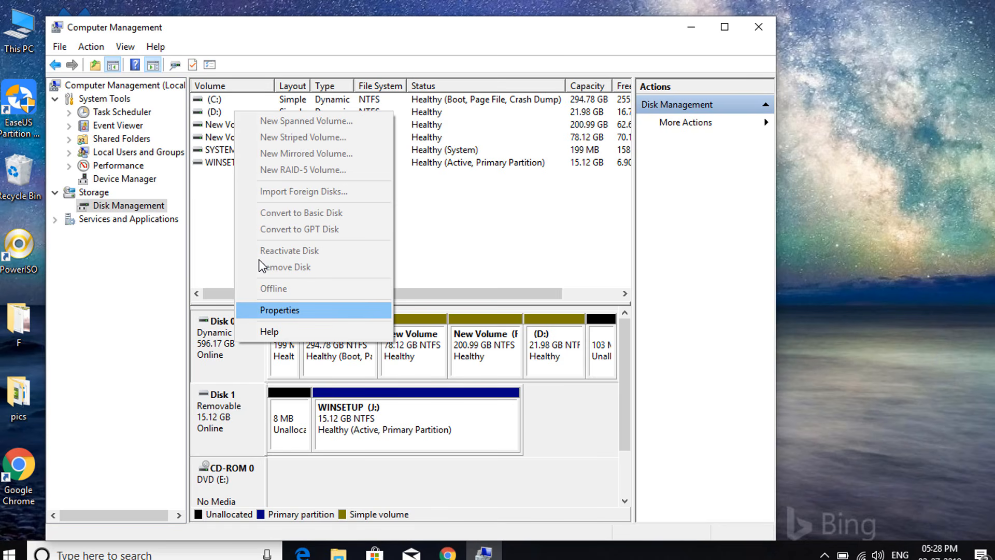
key("Return")
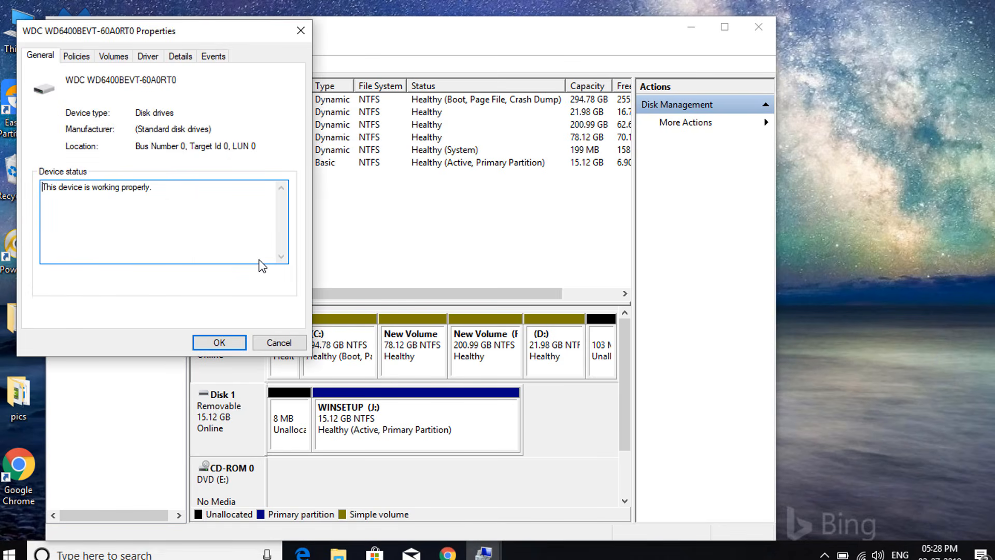
key("ctrl+Tab")
key("ctrl+Tab")
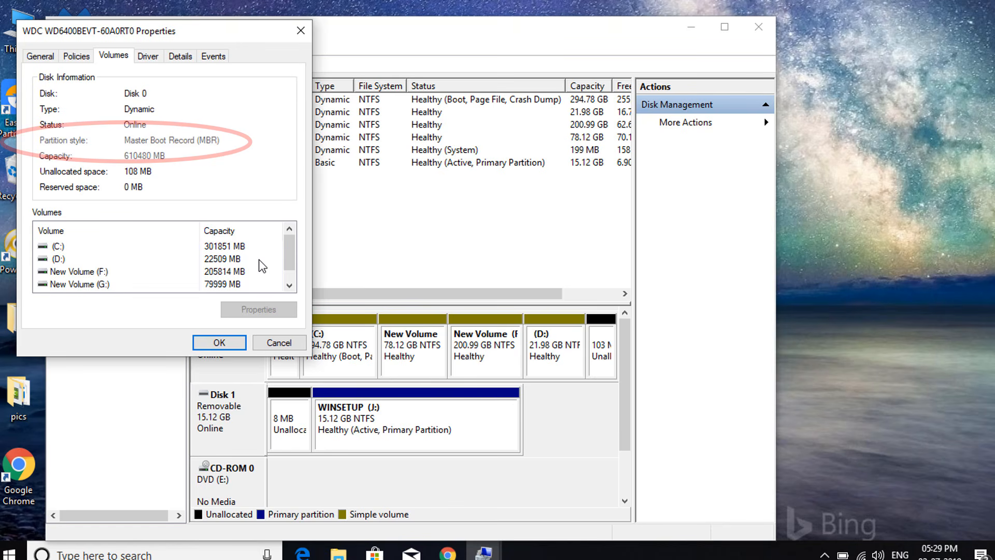
key("Escape")
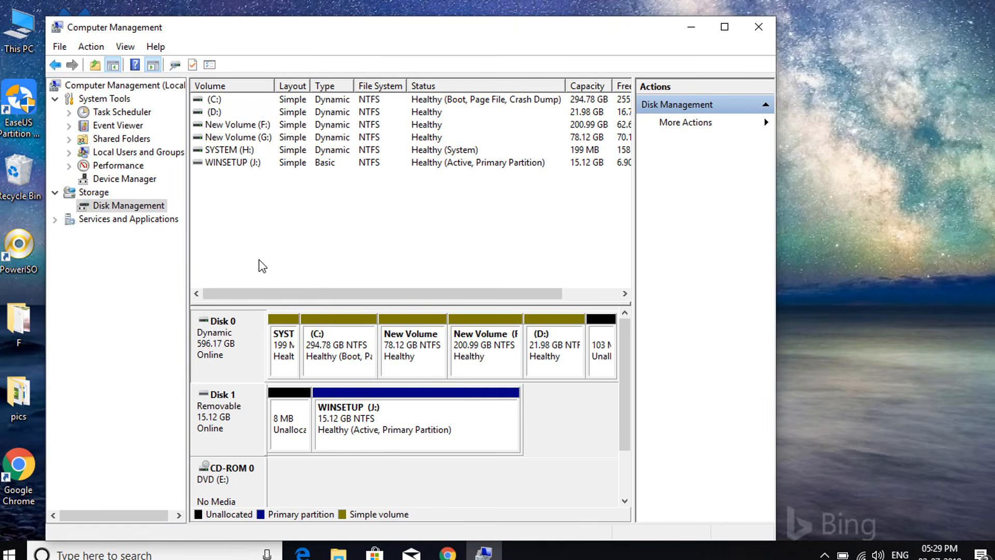
key("alt+F4")
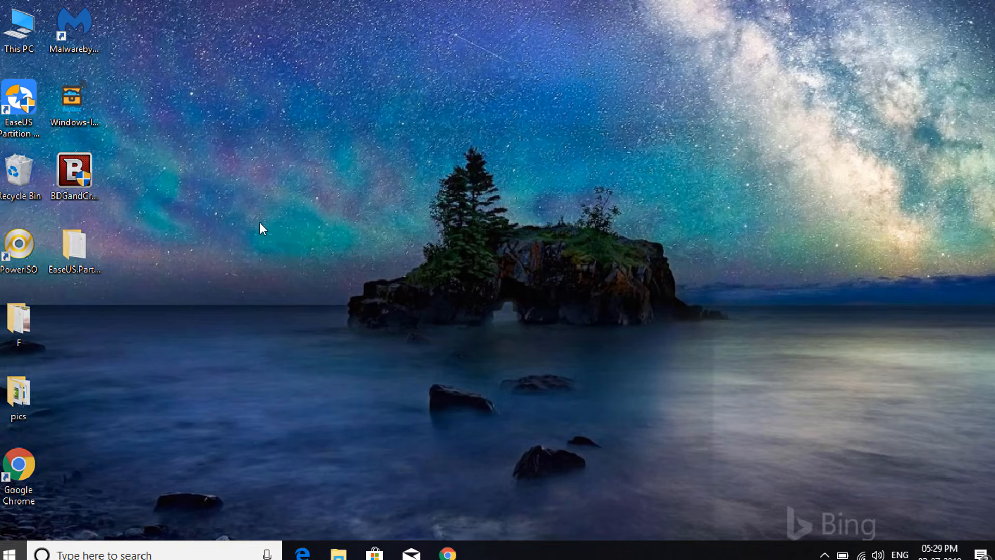
Step: Find cmd through Windows search and run it as administrator
key("super")
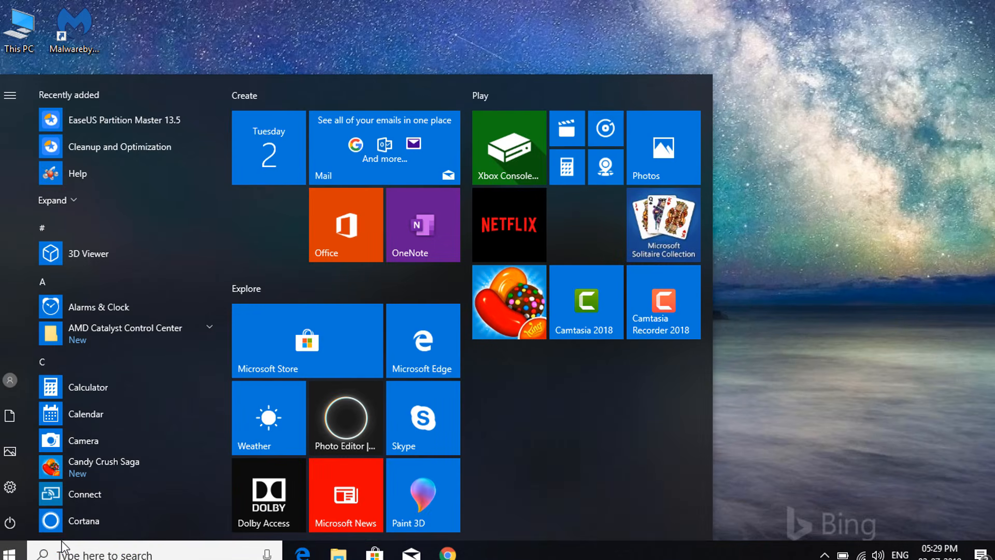
left_click(61, 549)
type("cmd")
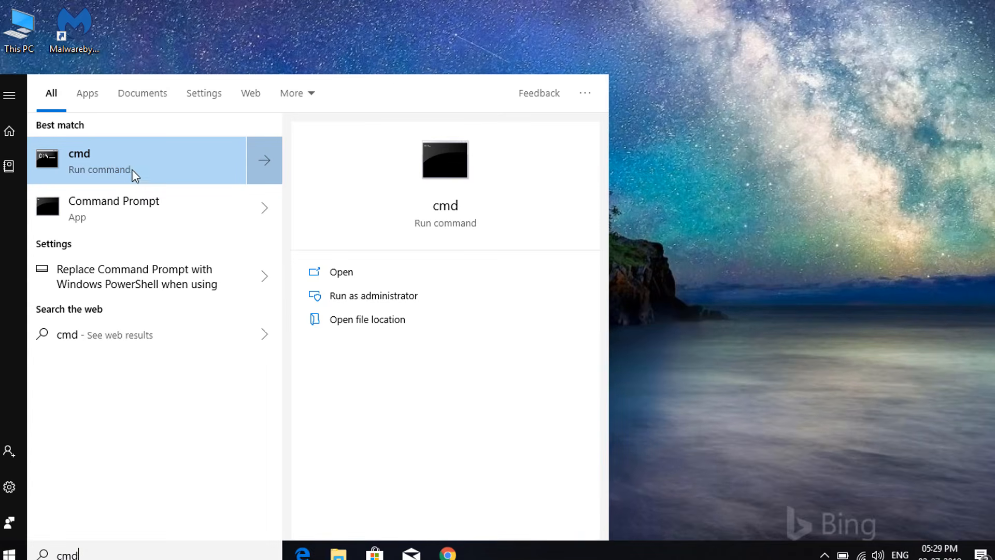
right_click(139, 158)
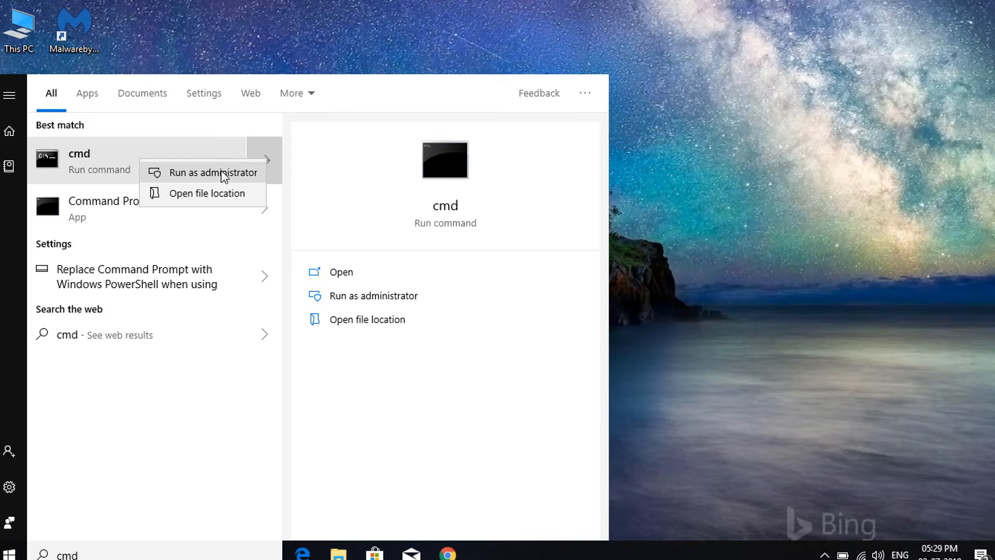
left_click(222, 173)
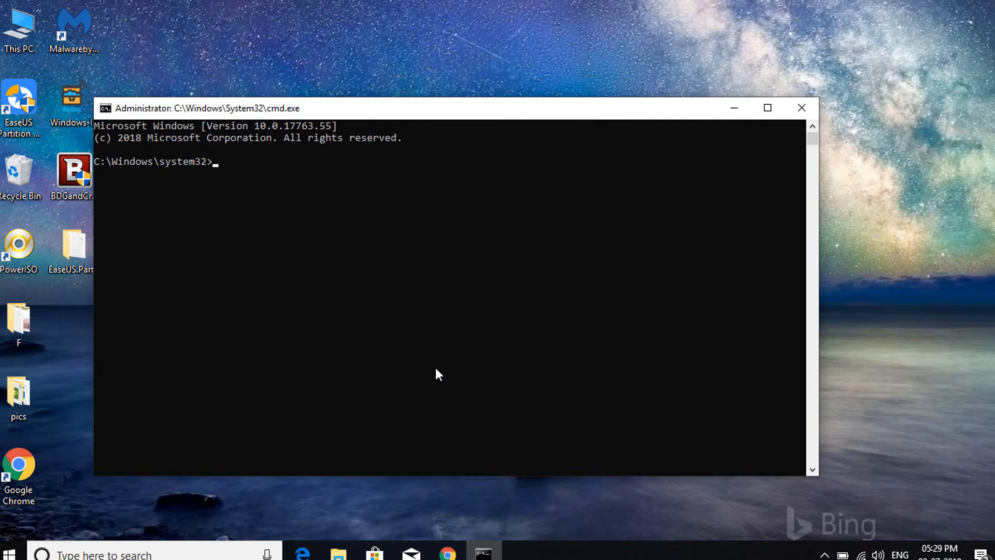
Step: Start the diskpart utility in the elevated Command Prompt
type("diskpart")
key("Return")
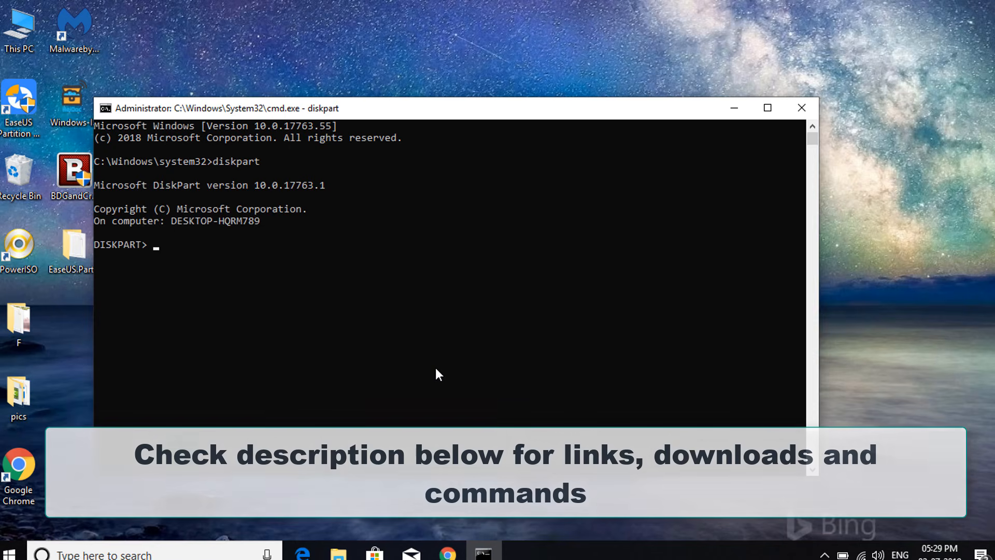
Step: Try to list the computer's disks in DiskPart
type("list")
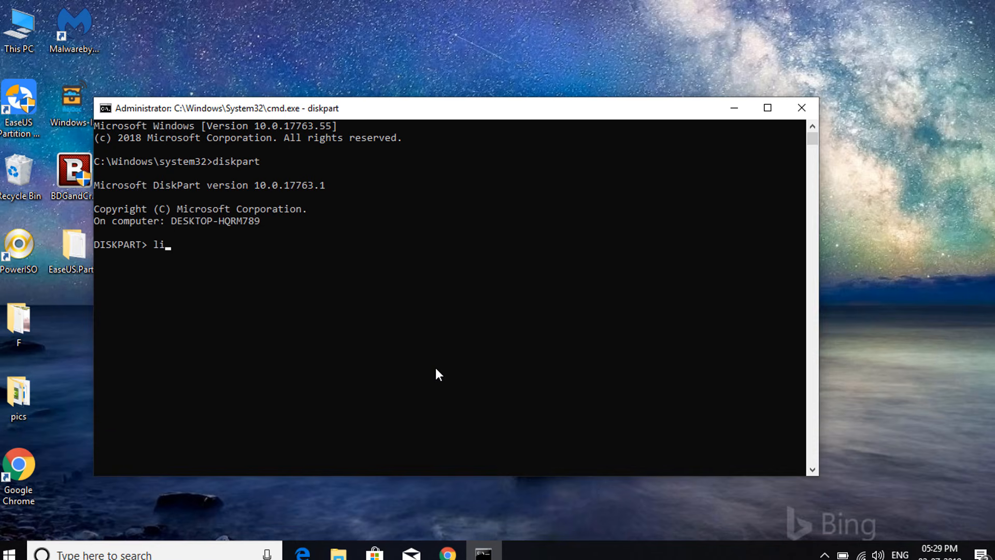
type("disk")
key("Return")
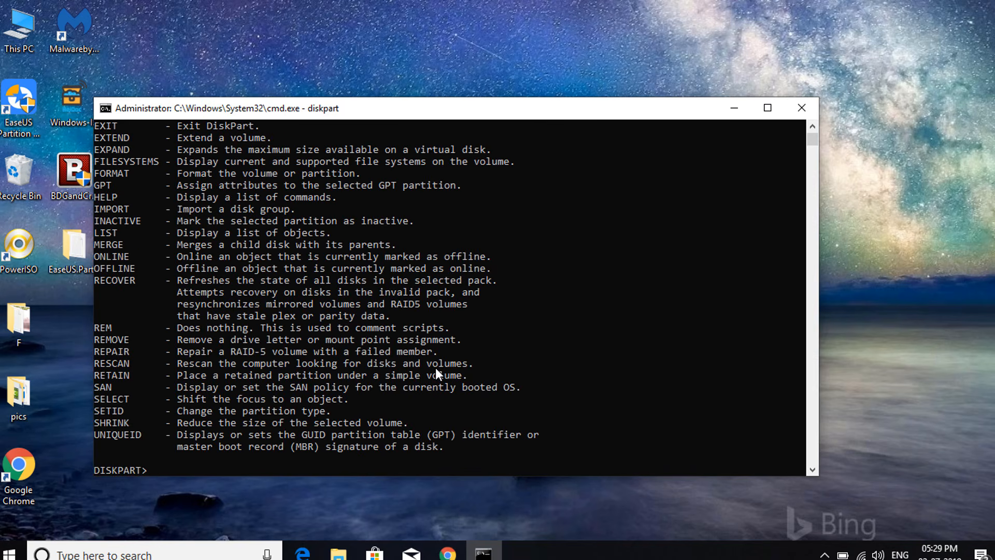
Step: Run the list disk command to show all attached disks
type("list disk")
key("Return")
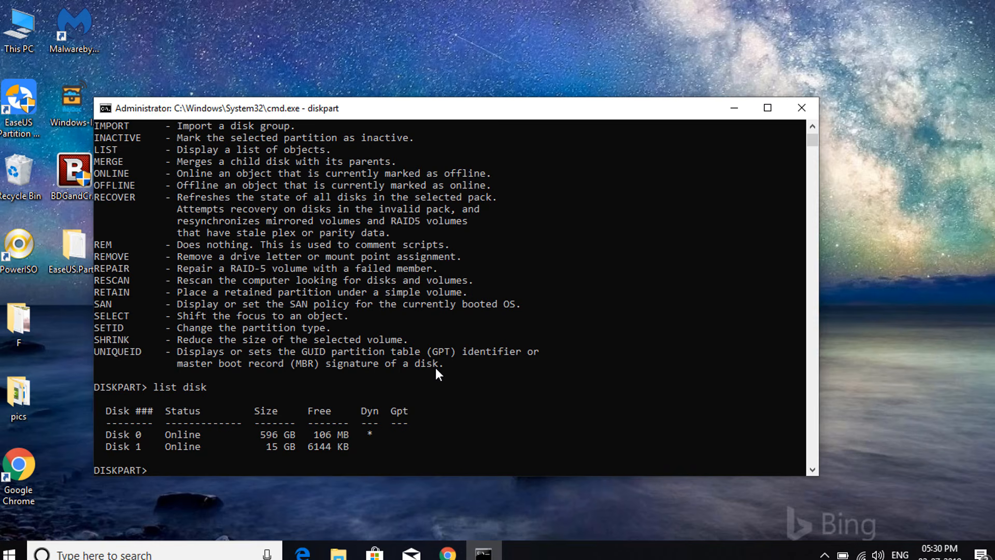
Step: Select disk 1 as the DiskPart target disk
type("select disk 1")
key("Return")
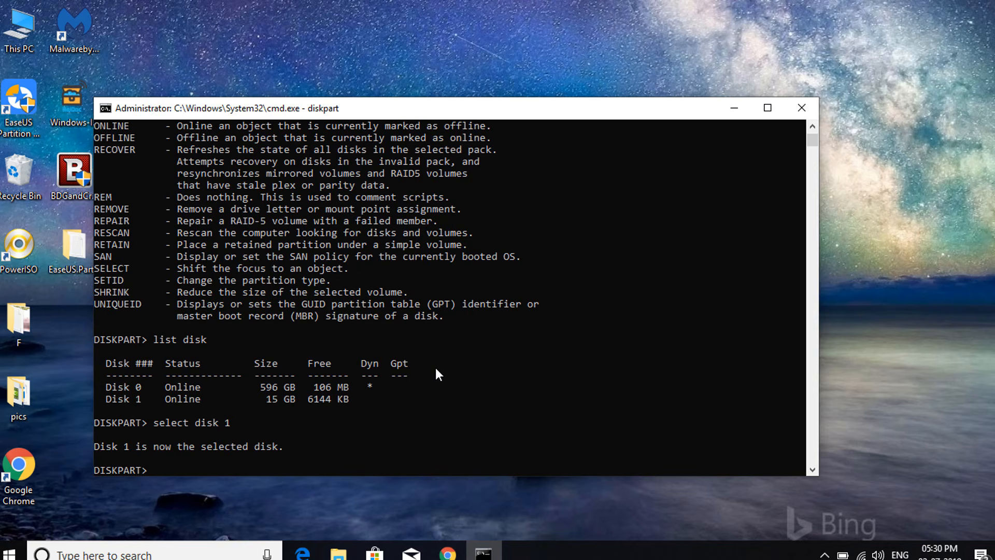
Step: Enter the convert gpt command without executing it, and close the Command Prompt
type("convert gpt")
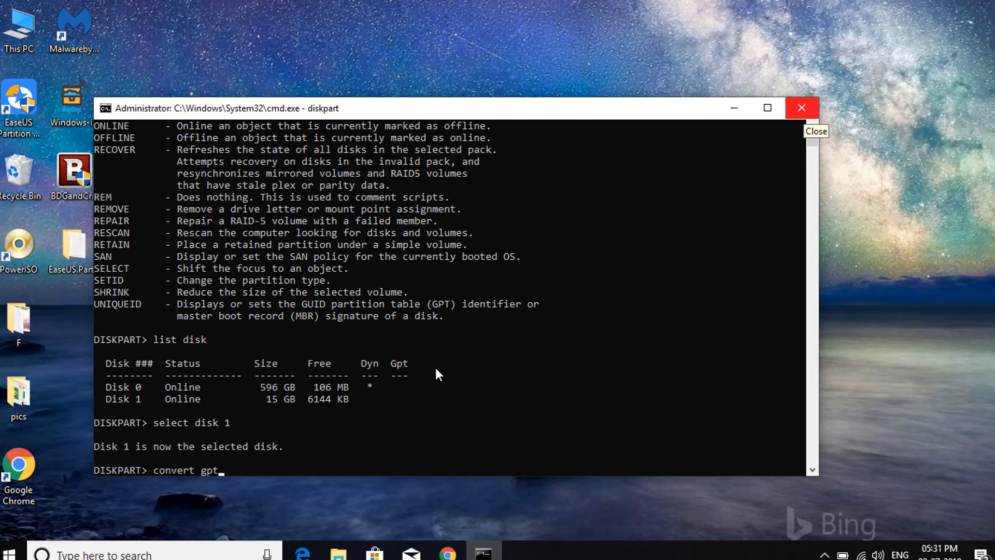
left_click(803, 109)
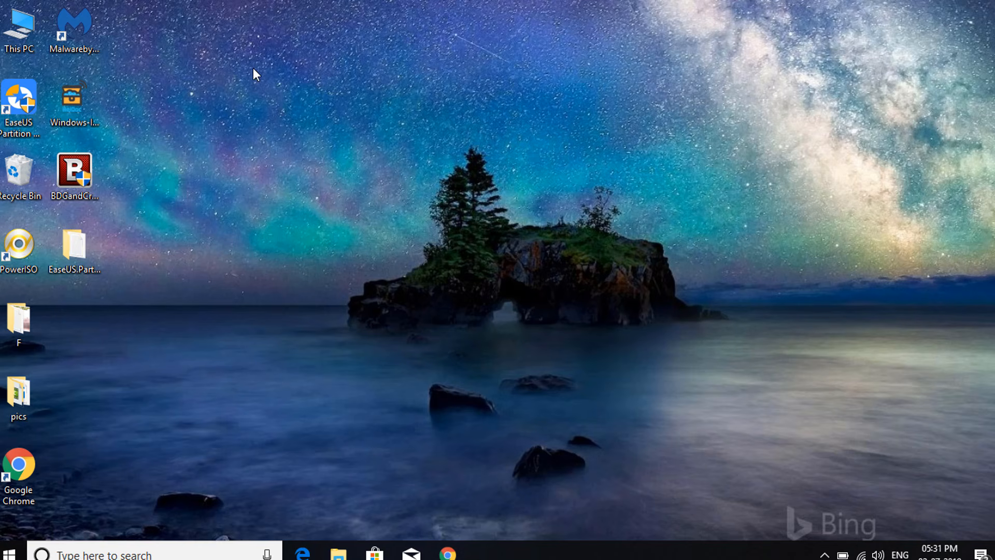
Step: Refresh the desktop and launch EaseUS Partition Master 13.5
left_click(25, 104)
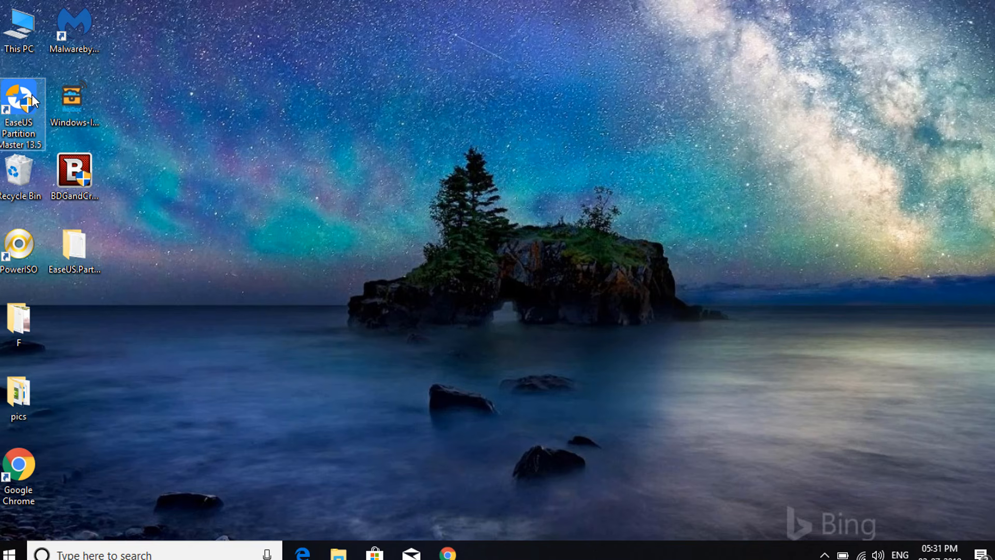
right_click(215, 110)
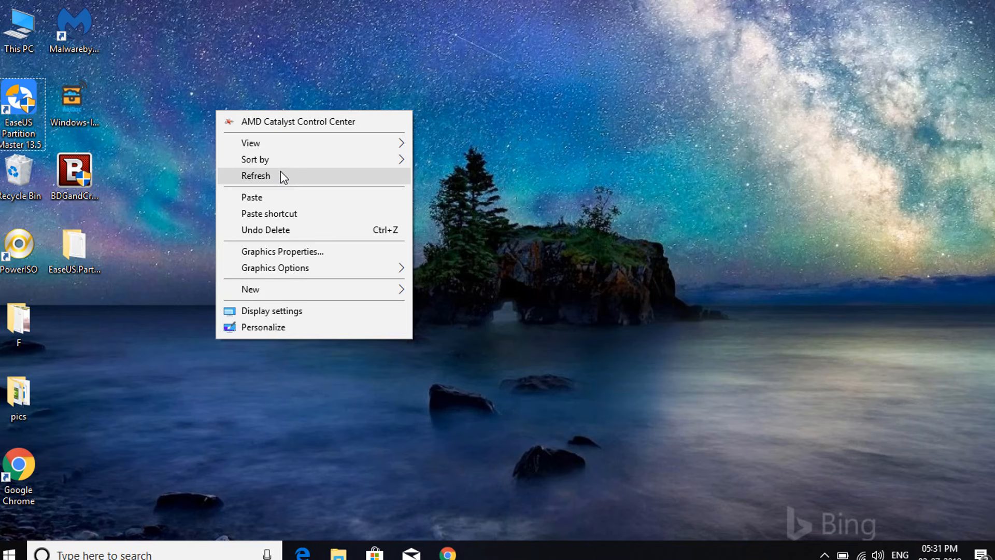
left_click(281, 171)
left_click(28, 95)
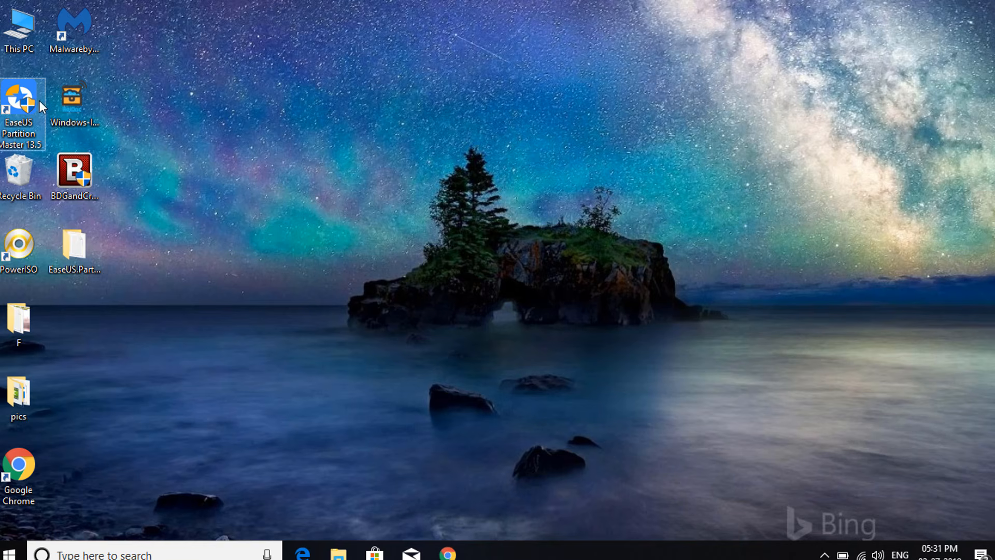
left_click(434, 384)
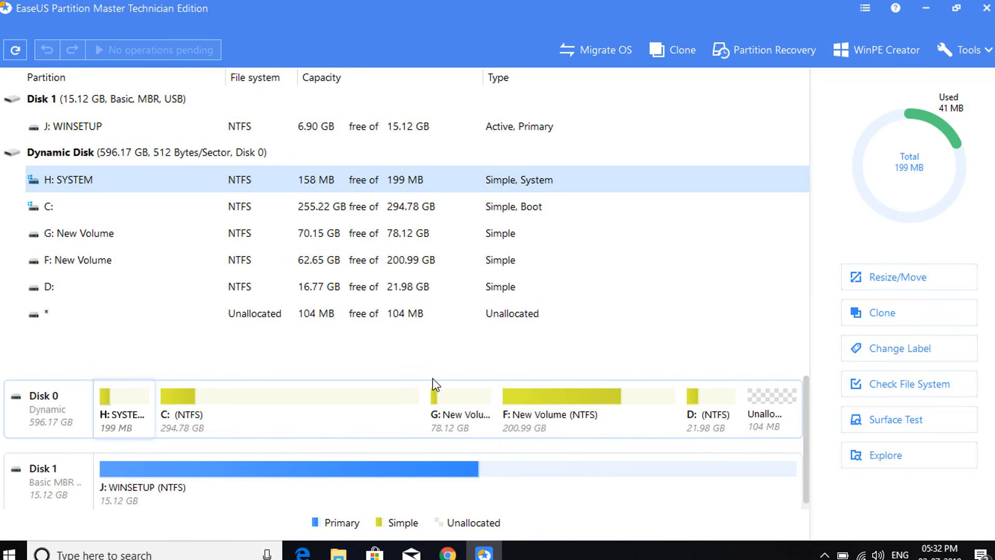
Step: Check which disk operations are available for the dynamic Disk 0, and dismiss them
key("Up")
key("Up")
key("Up")
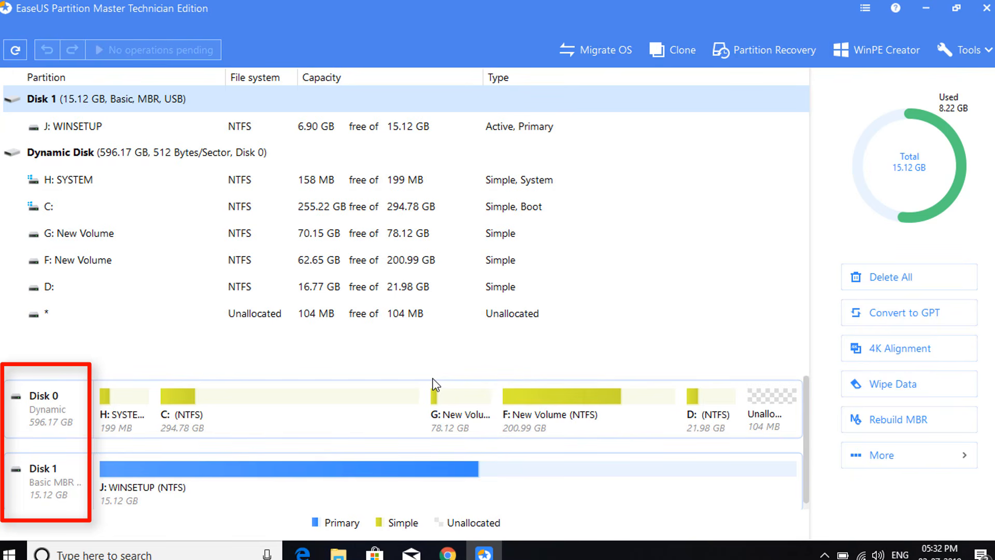
right_click(48, 407)
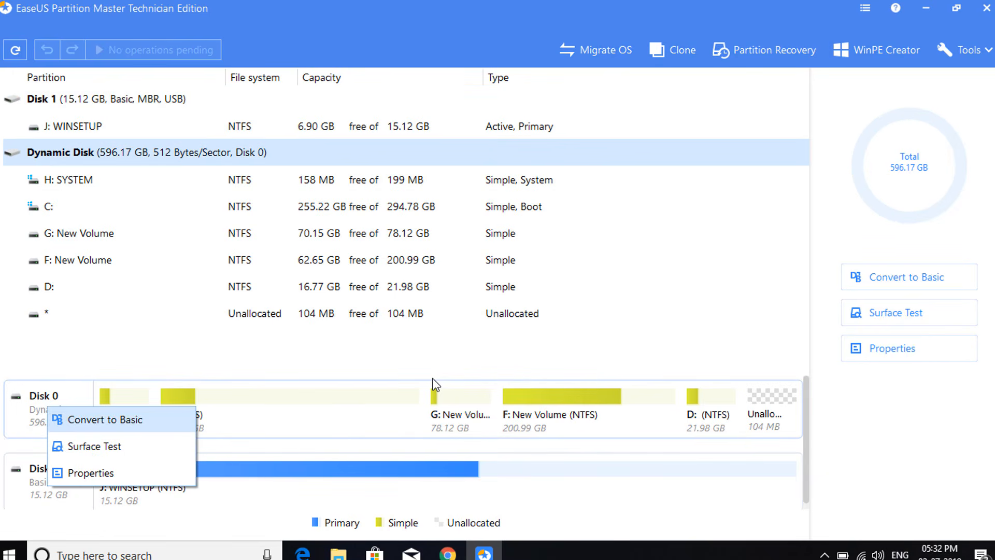
left_click(48, 495)
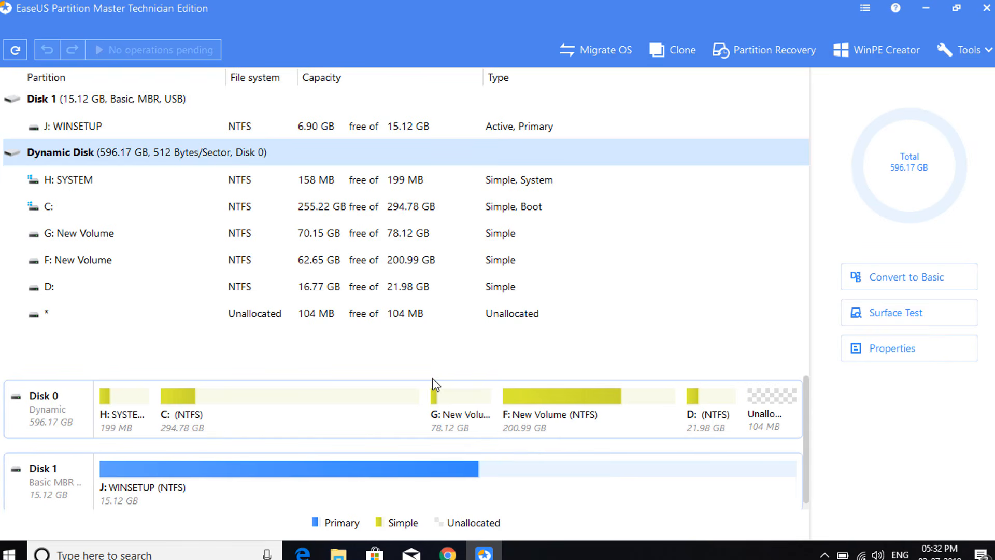
Step: Select the 15.12 GB Disk 1 and bring up its available disk operations
left_click(48, 490)
right_click(34, 487)
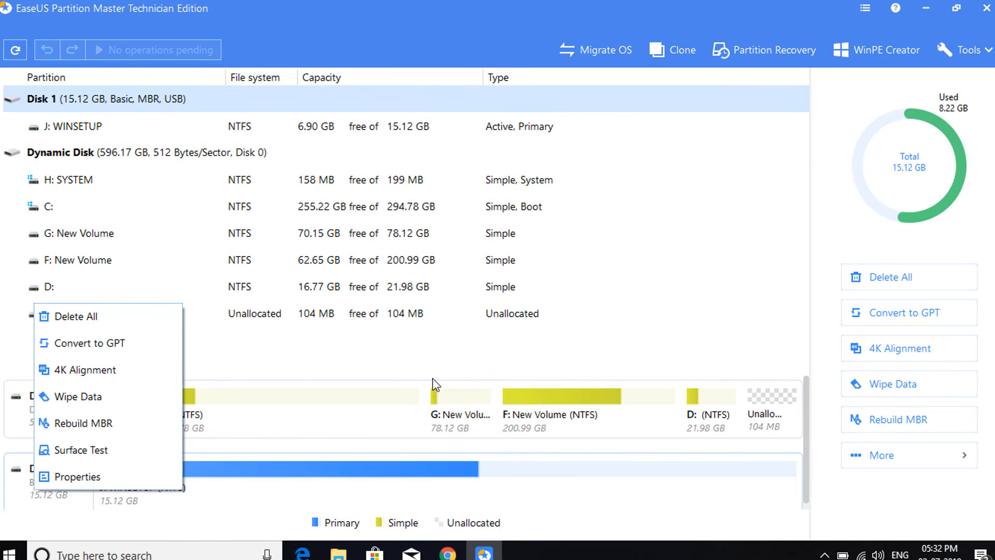